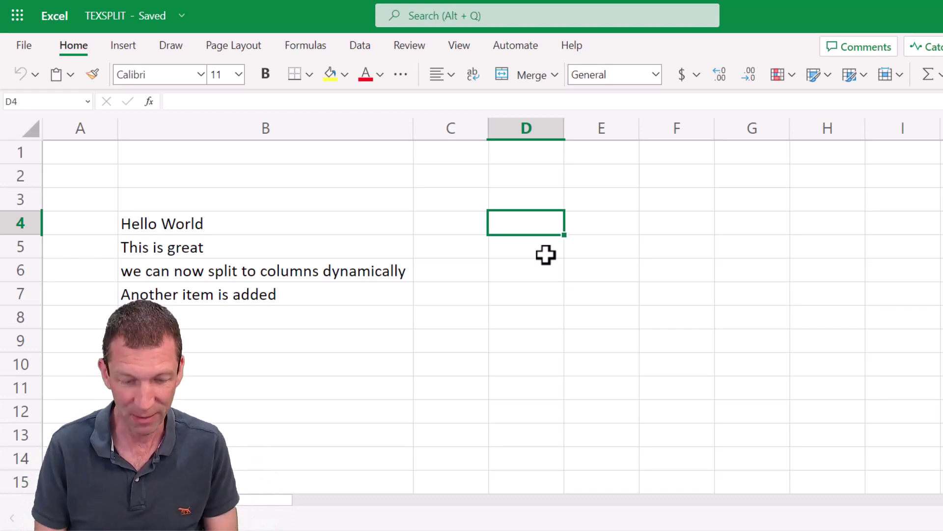
Begin a =TEXTSPLIT( formula in D4 by picking TEXTSPLIT from the =tex autocomplete list
text(=tex)
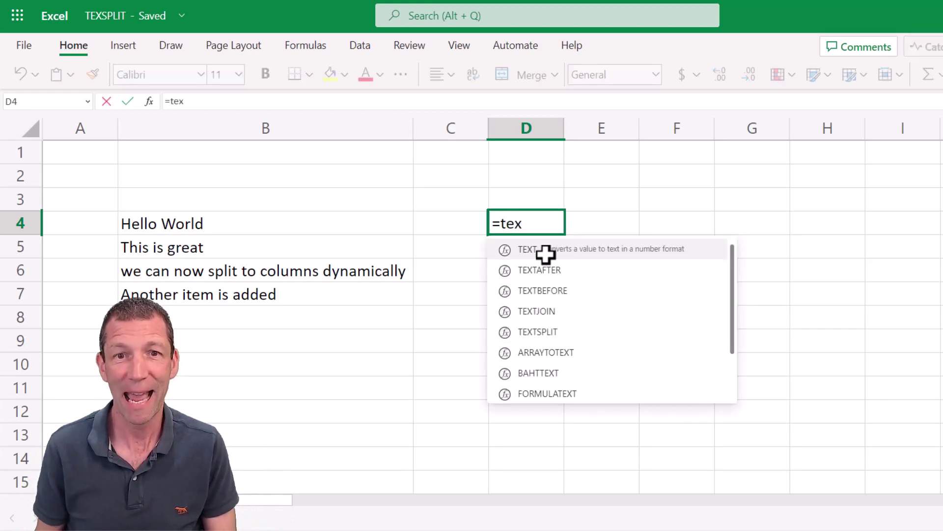
key(Down)
key(Down)
key(Down)
key(Down)
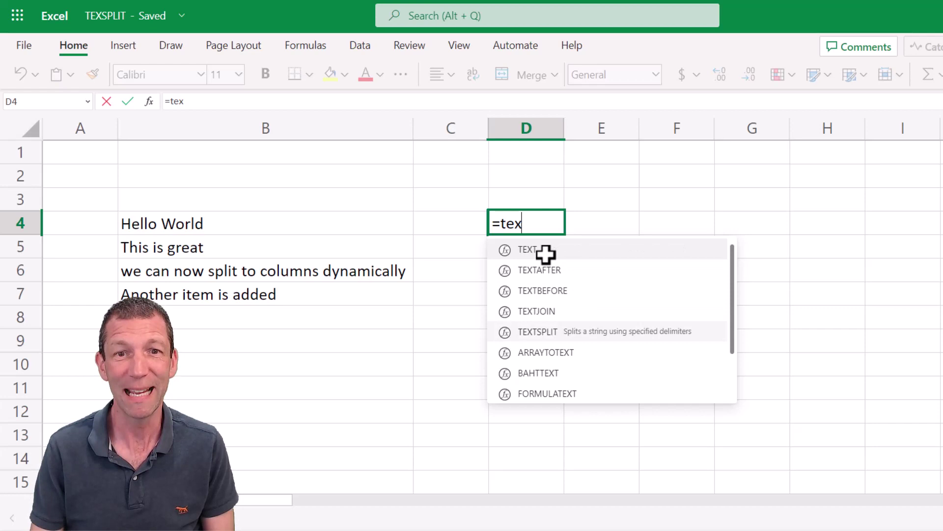
double_click(540, 332)
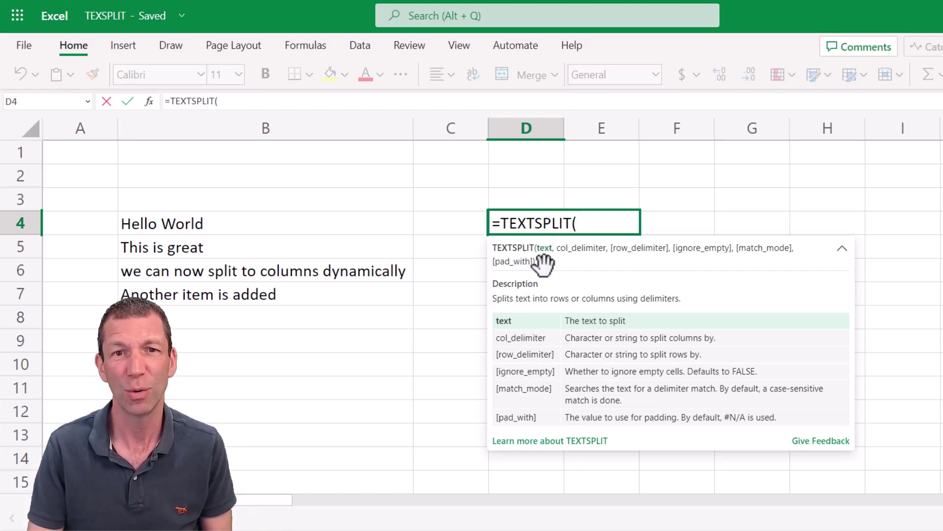
mouse_move(543, 263)
mouse_down()
mouse_move(599, 262)
mouse_move(748, 225)
mouse_move(610, 282)
mouse_move(548, 267)
mouse_up()
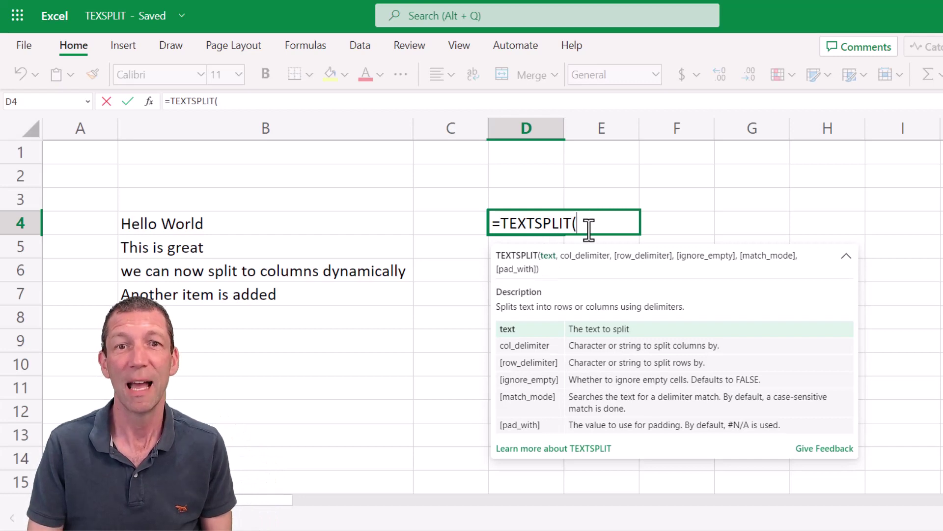
Enter =TEXTSPLIT(B4," ") in D4 to split B4's phrase at spaces
click(182, 223)
text(,)
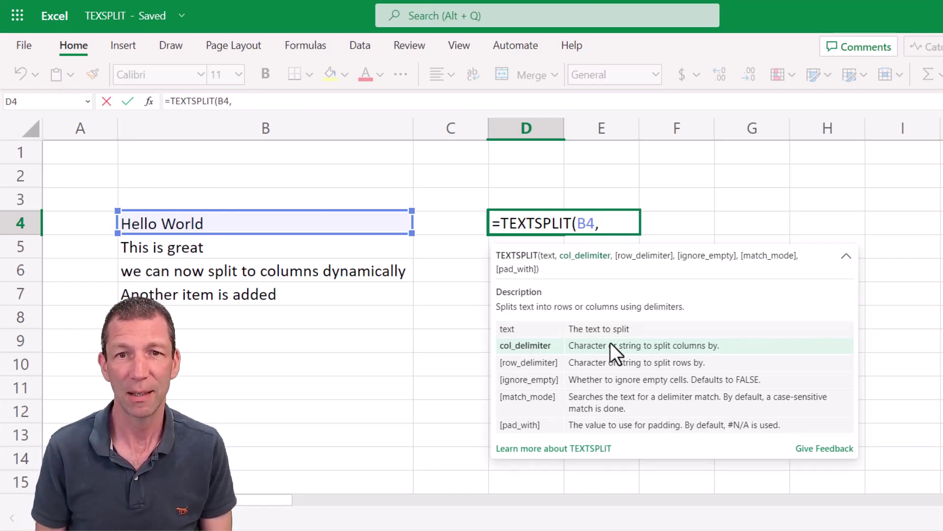
text(" )
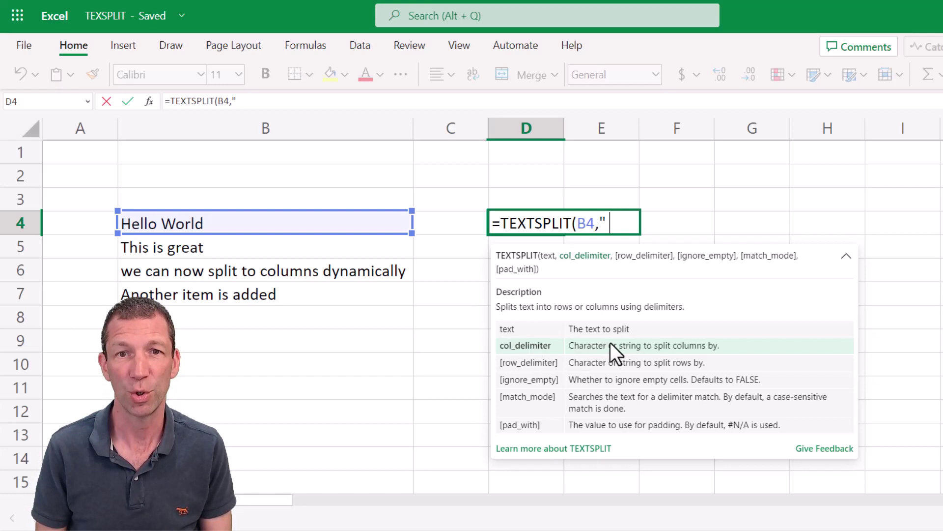
text("))
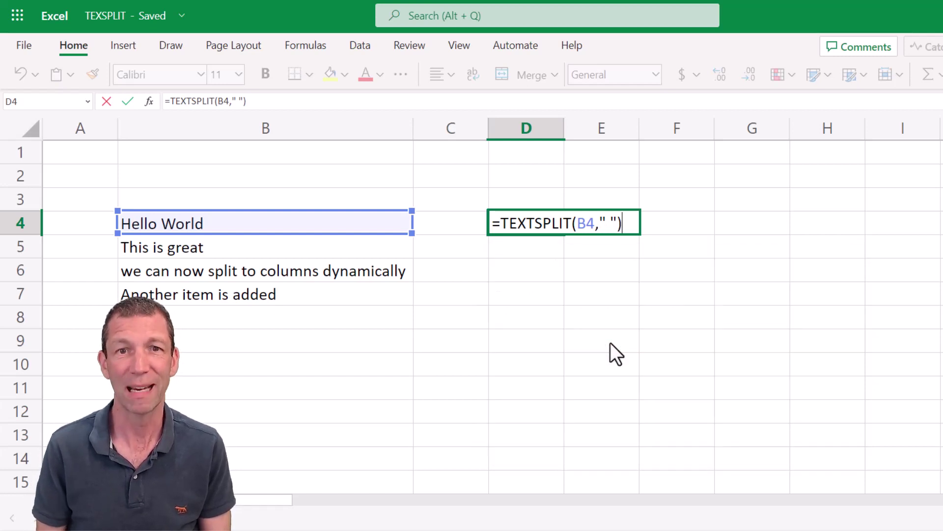
key(Return)
key(Up)
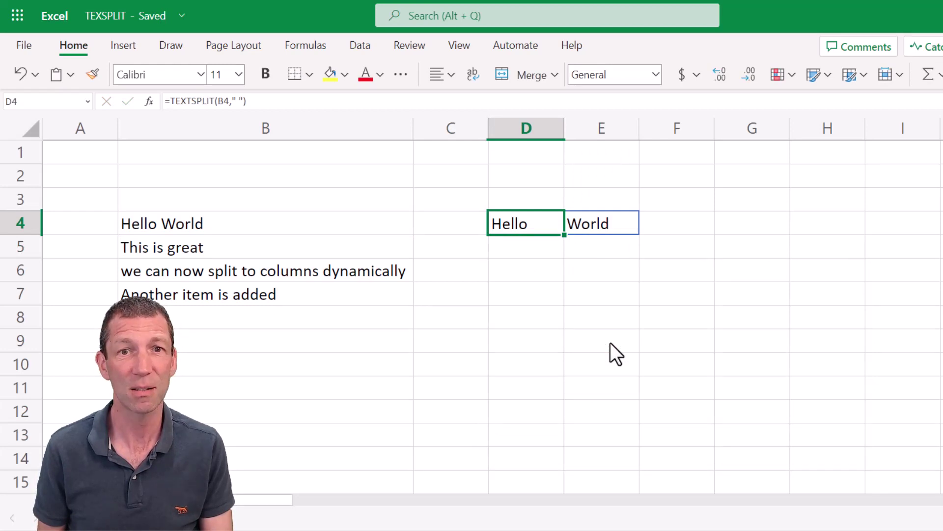
Change the formula to =TEXTSPLIT(B4,," ") so Hello and World spill down D4:D5
key(F2)
key(Left)
key(Left)
key(Left)
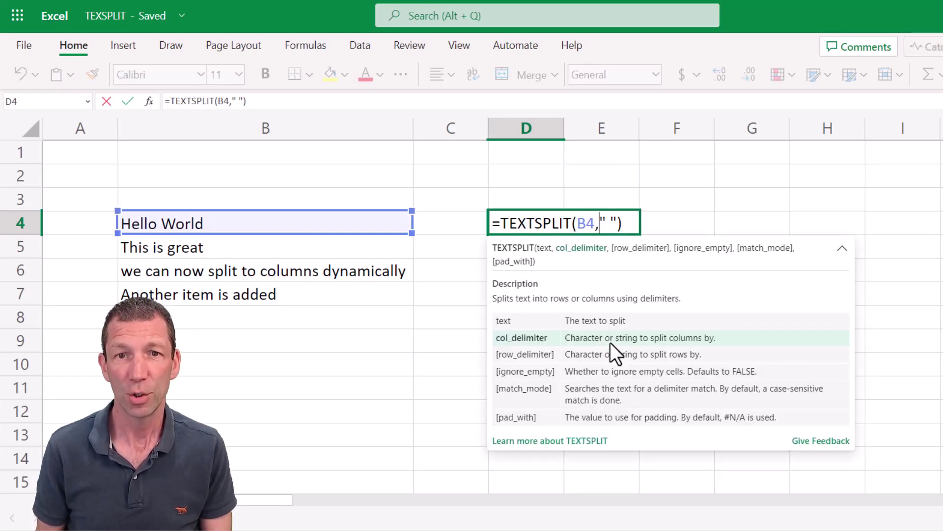
text(,)
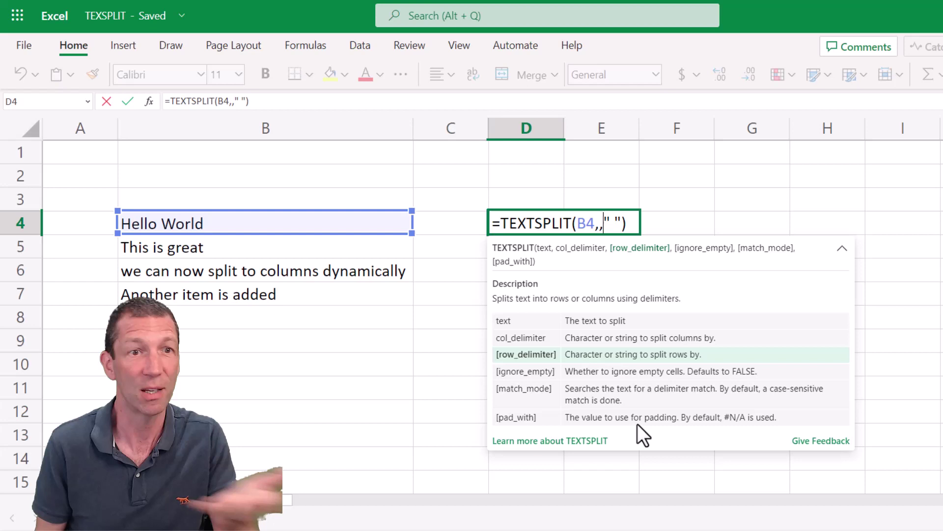
key(ctrl+Return)
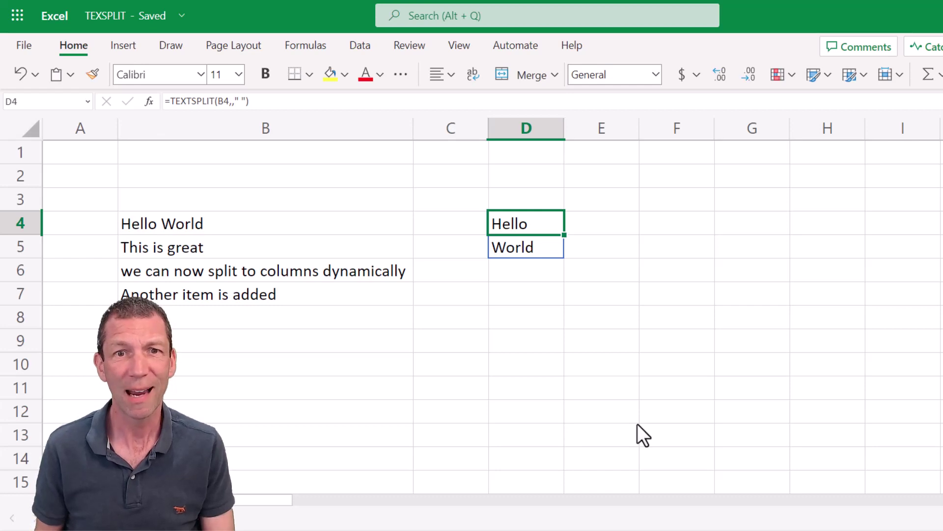
key(F2)
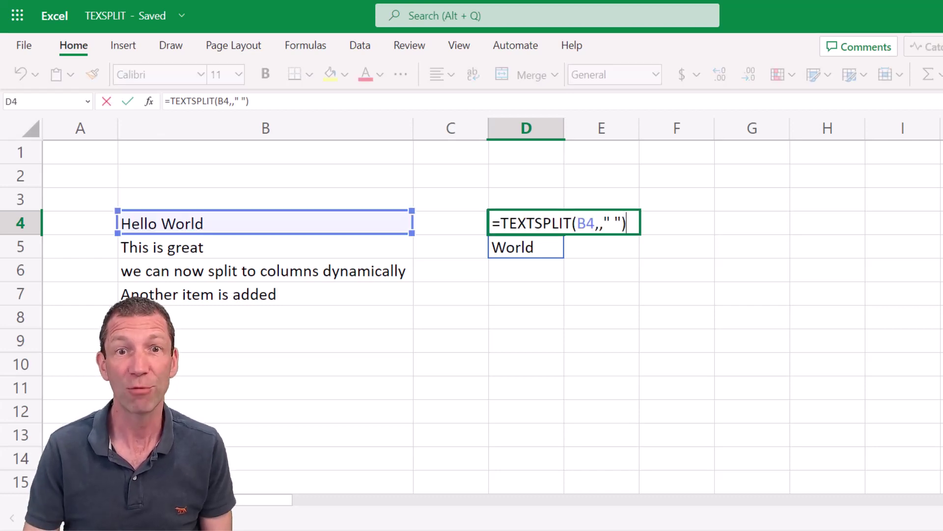
Wrap D4's formula as =ROWS(TEXTSPLIT(B4,," ")) to count the words in B4
key(Home)
key(Right)
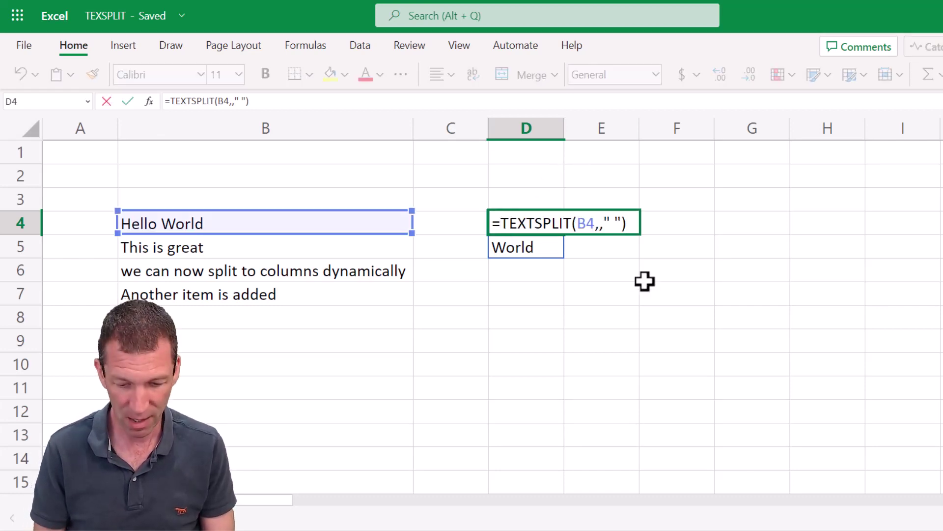
text(ROWS()
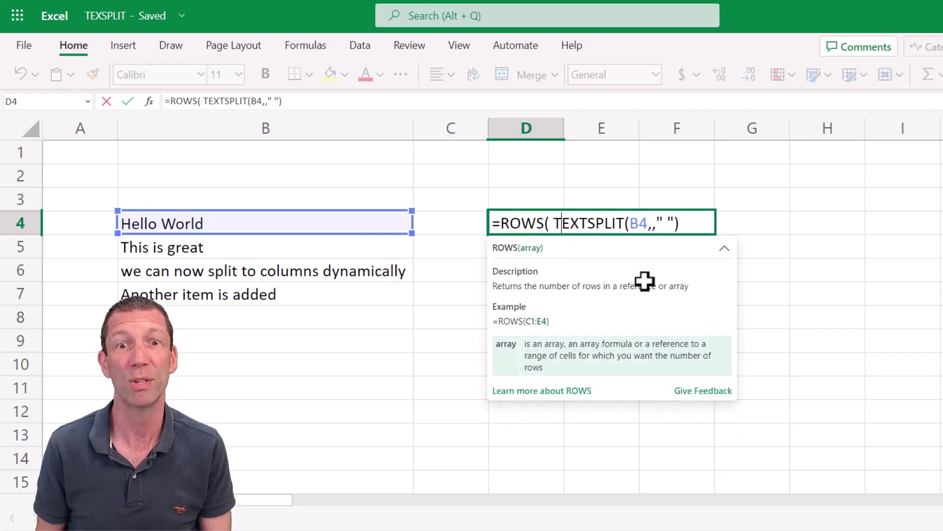
key(Right)
key(Right)
key(Right)
key(Right)
key(Right)
key(Right)
key(Right)
key(Right)
key(Right)
key(Right)
key(Right)
key(Right)
key(Right)
key(Right)
key(Right)
key(Right)
key(Right)
key(Right)
text())
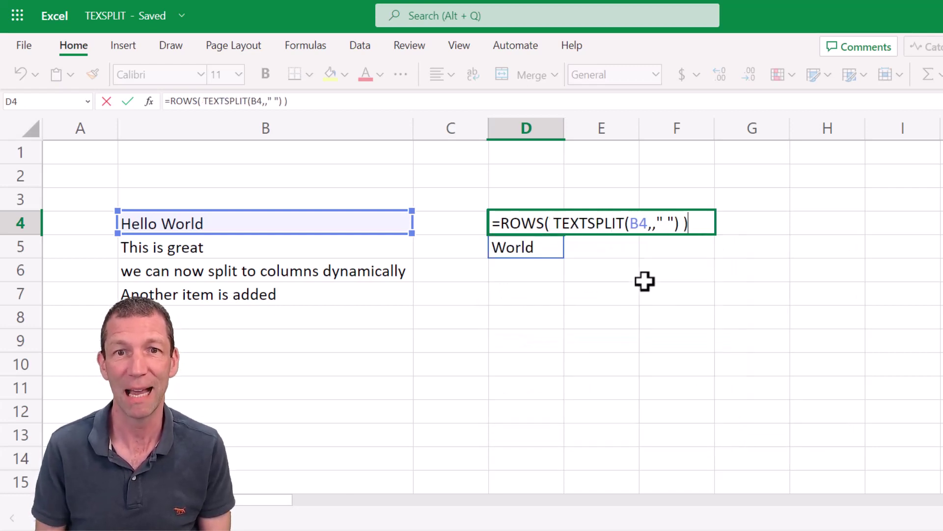
key(Return)
key(Up)
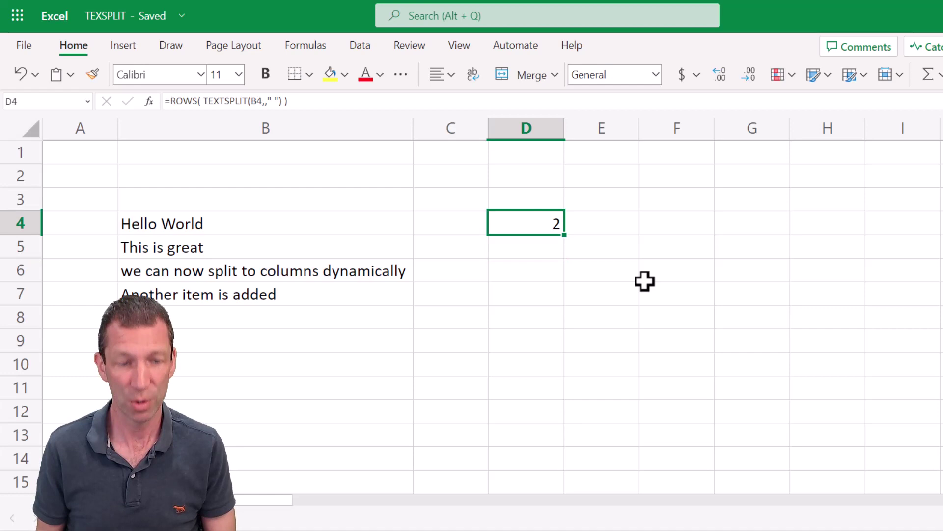
Copy the word-count formula into D5, D6 and D7, giving counts 2, 3, 7 and 4
key(ctrl+c)
key(Down)
key(ctrl+v)
key(Down)
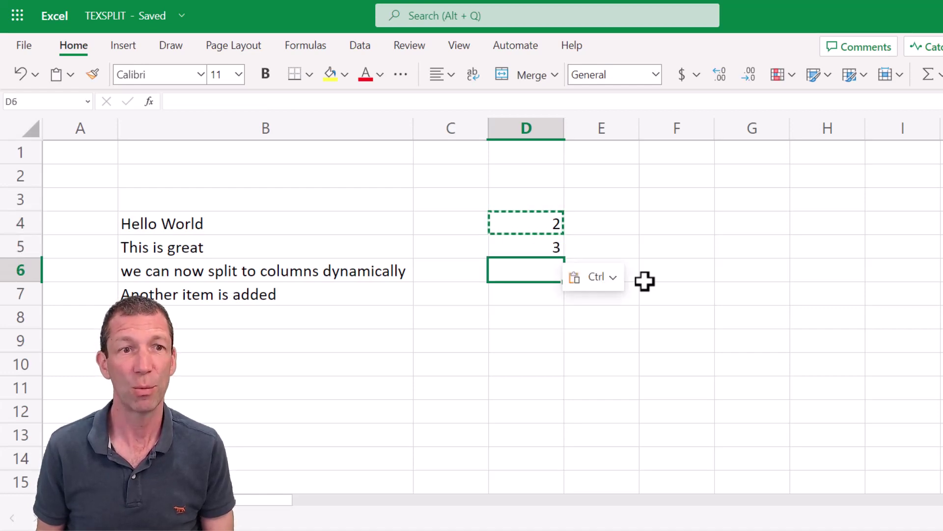
key(ctrl+v)
key(Down)
key(ctrl+v)
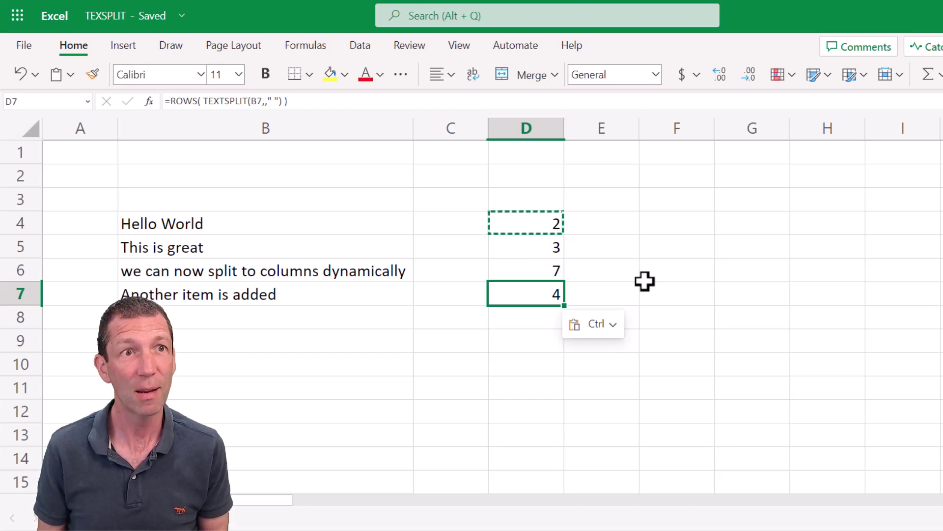
key(Up)
key(Up)
key(Up)
key(F2)
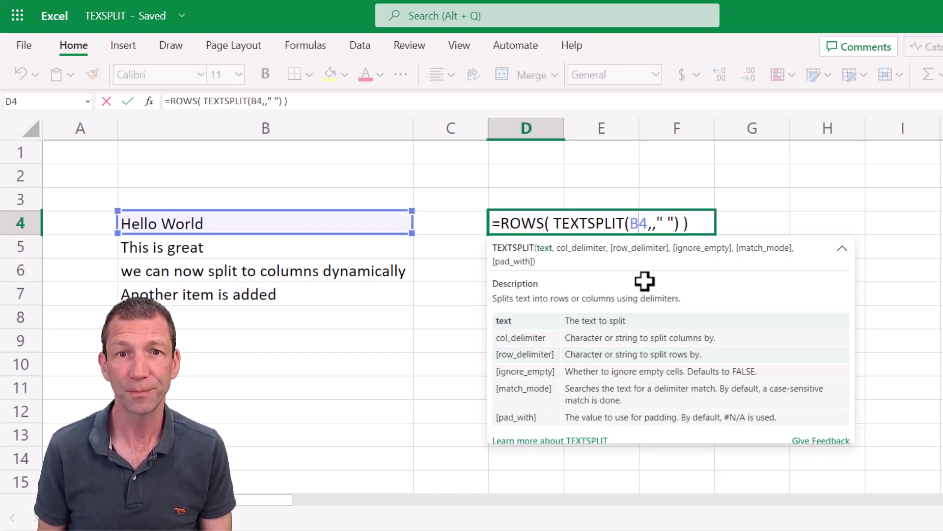
Strip the ROWS wrapper so D4 holds the plain TEXTSPLIT formula again
key(Right)
key(Right)
key(Right)
key(Right)
key(Right)
key(Right)
key(Right)
key(Right)
key(Right)
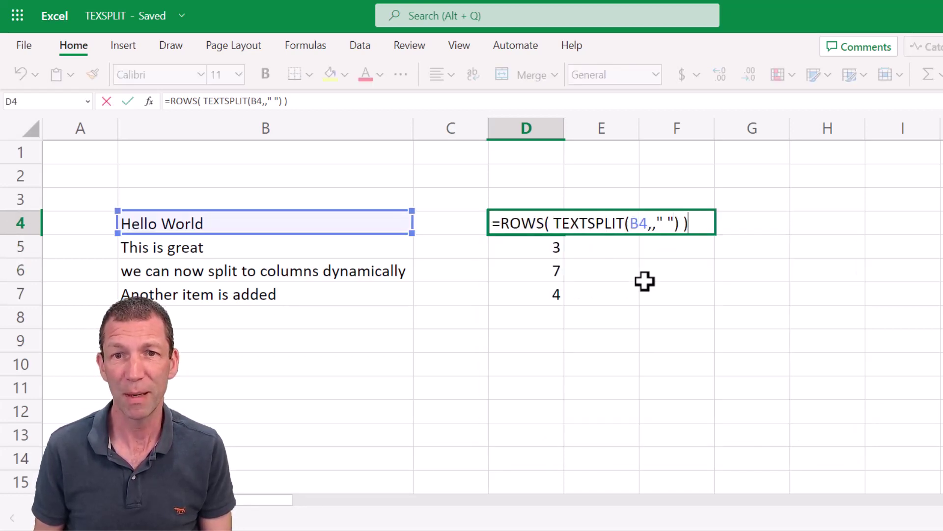
key(BackSpace)
key(BackSpace)
key(Left)
key(Left)
key(Left)
key(Left)
key(Left)
key(Left)
key(Left)
key(Left)
key(Left)
key(Left)
key(Left)
key(Left)
key(Left)
key(Left)
key(Left)
key(Left)
key(Left)
key(Left)
key(Left)
key(Left)
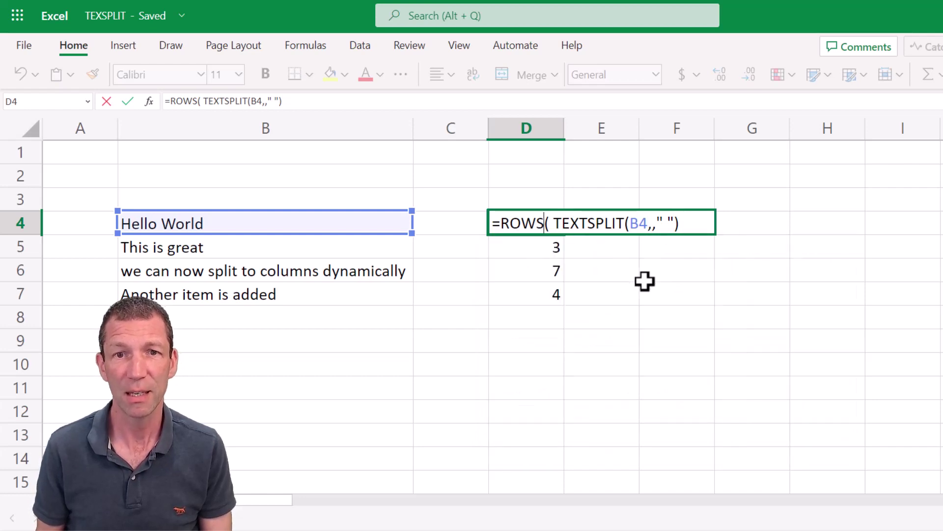
key(BackSpace)
key(BackSpace)
key(BackSpace)
key(BackSpace)
key(BackSpace)
key(BackSpace)
key(BackSpace)
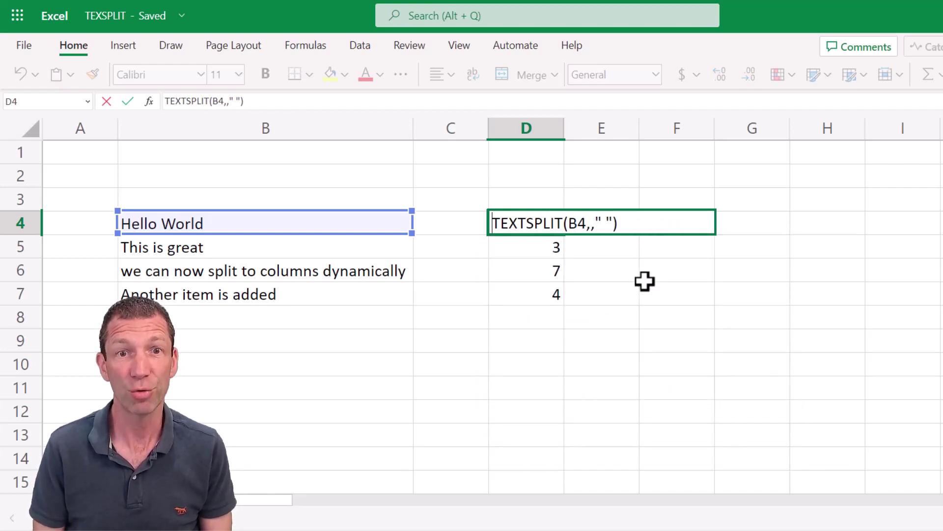
key(Return)
Clear the leftover word counts from D5, D6 and D7
key(Up)
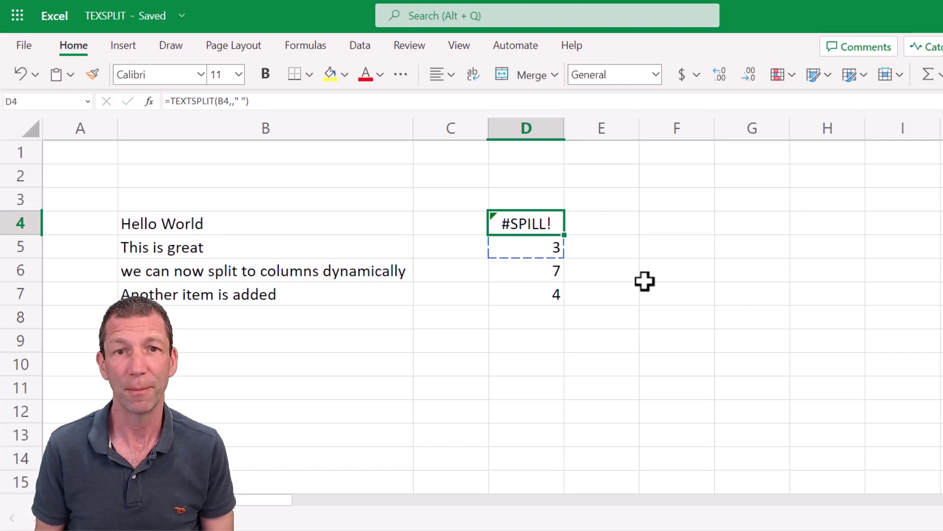
key(Down)
key(Delete)
key(Down)
key(Delete)
key(Down)
key(Delete)
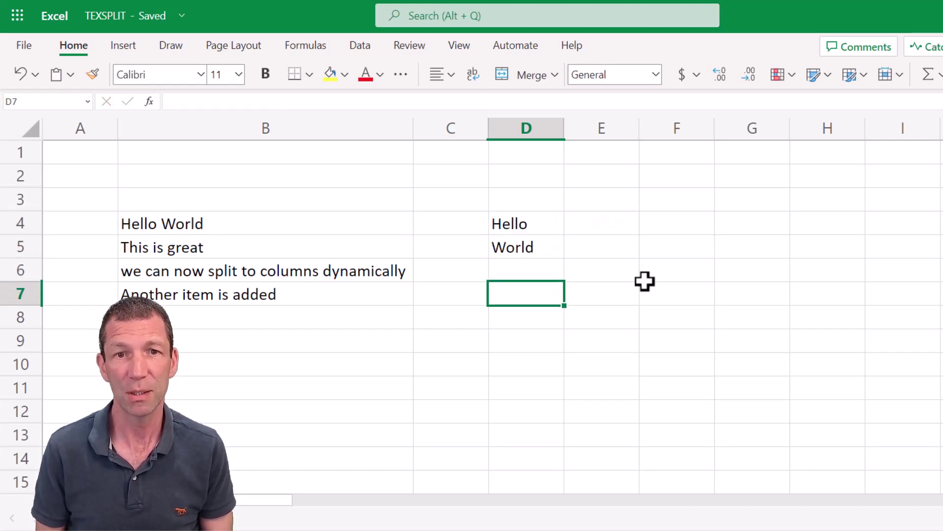
key(Up)
key(Up)
key(Up)
Remove the extra comma so =TEXTSPLIT(B4," ") spills Hello and World across D4:E4
key(F2)
key(Left)
key(Left)
key(Left)
key(Left)
key(Left)
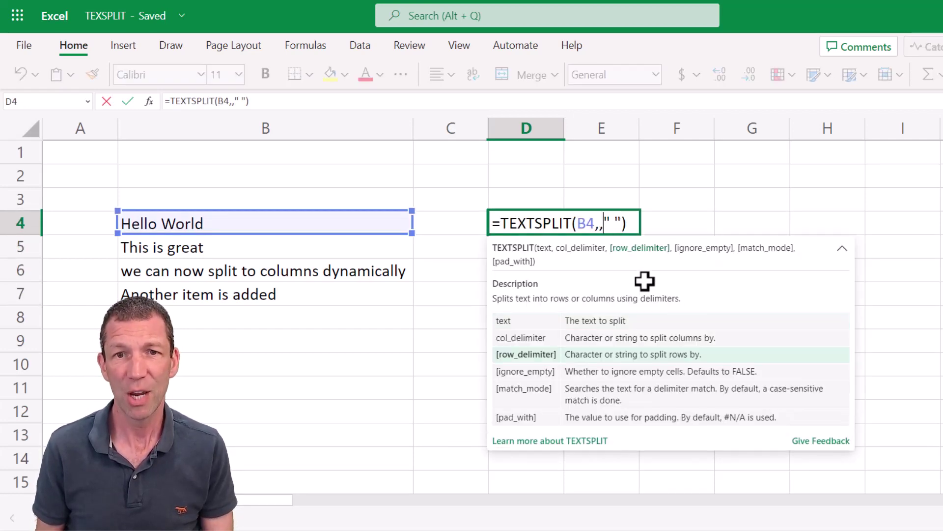
key(BackSpace)
key(ctrl+Return)
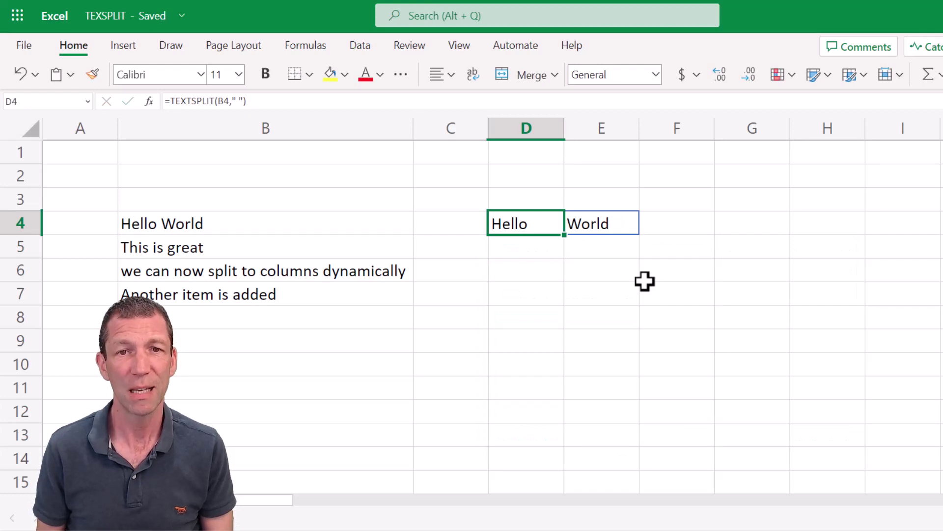
double_click(532, 233)
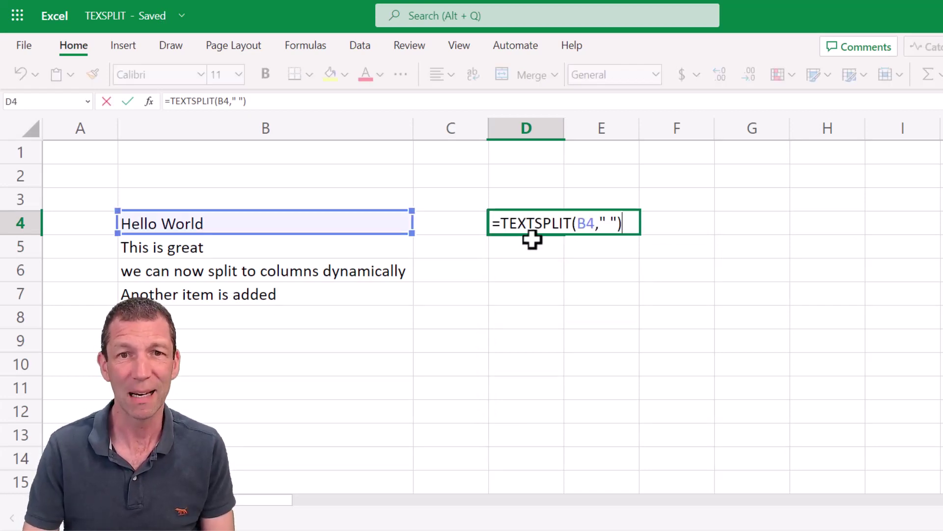
double_click(581, 225)
key(Escape)
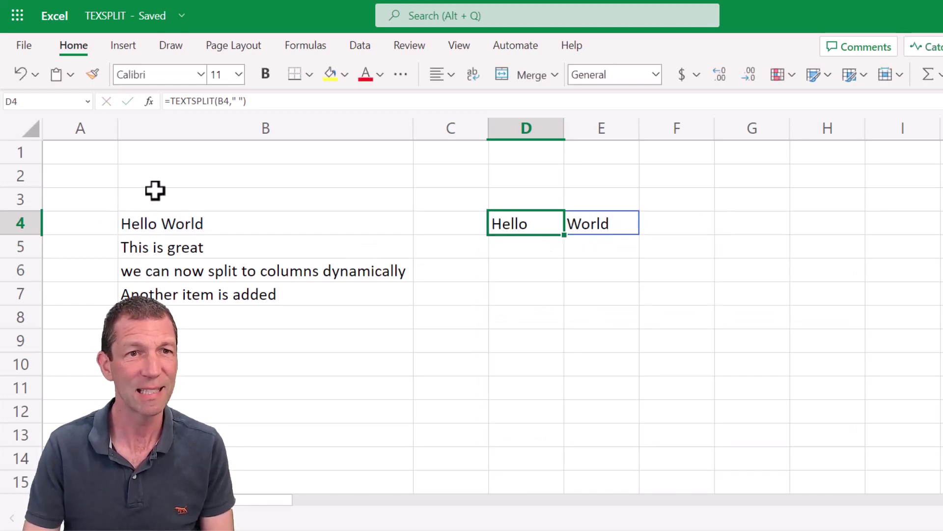
Add the heading Words in B3
click(154, 190)
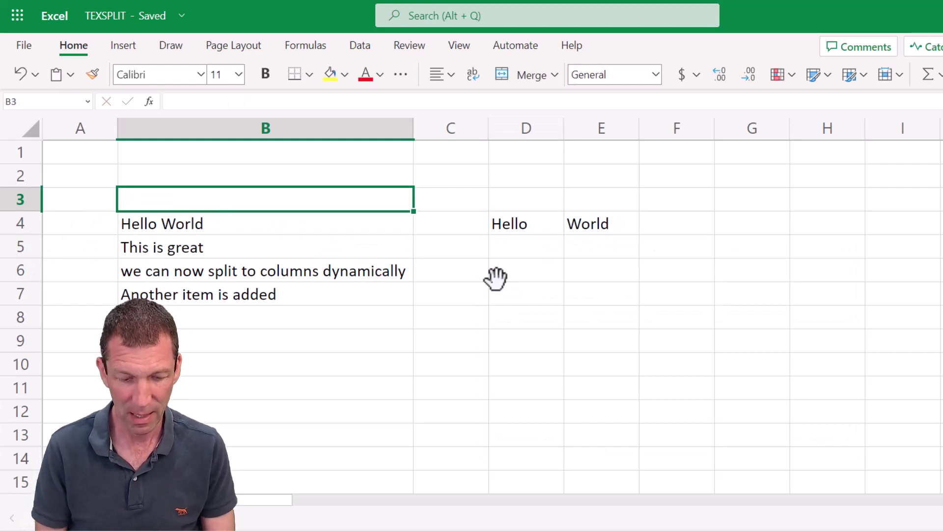
text(Words)
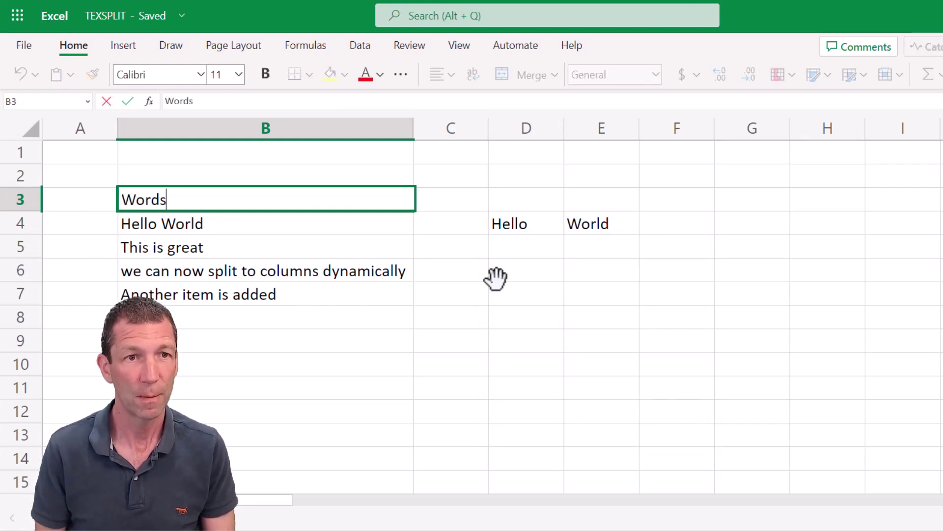
key(Return)
key(Up)
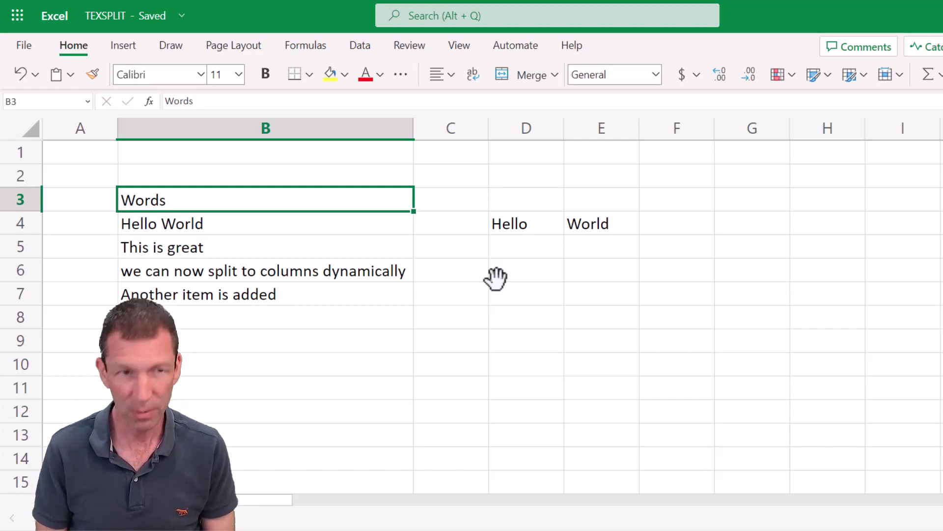
Format B3:B7 as a table with headers and point D4's TEXTSPLIT at Table1[Words]
key(ctrl+t)
click(598, 313)
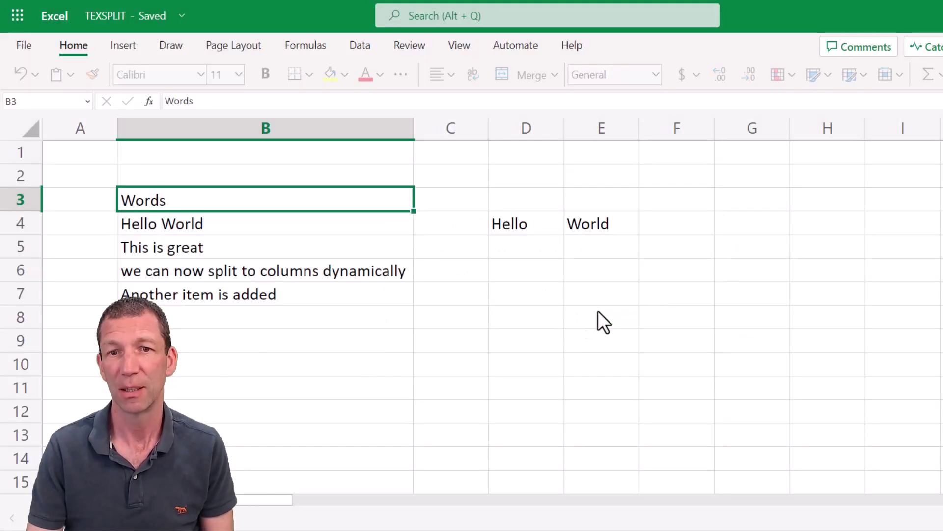
double_click(516, 222)
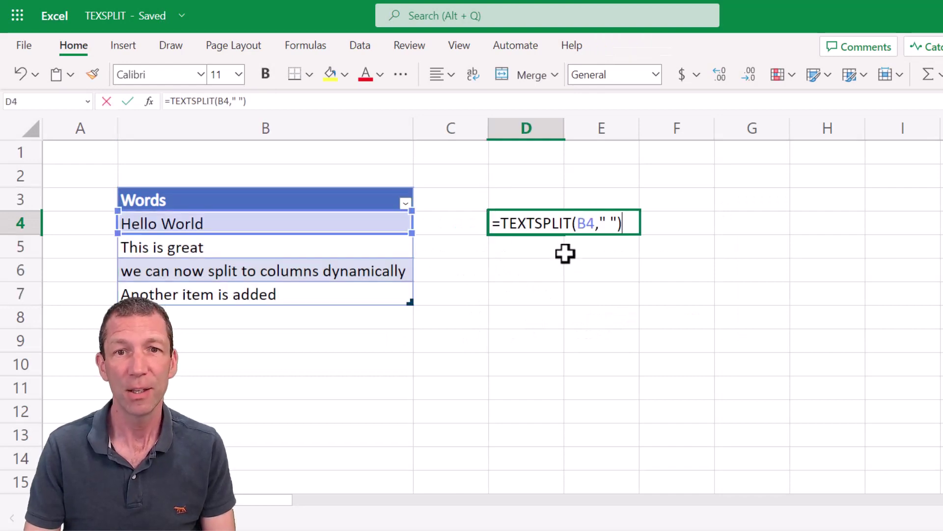
click(307, 183)
key(Return)
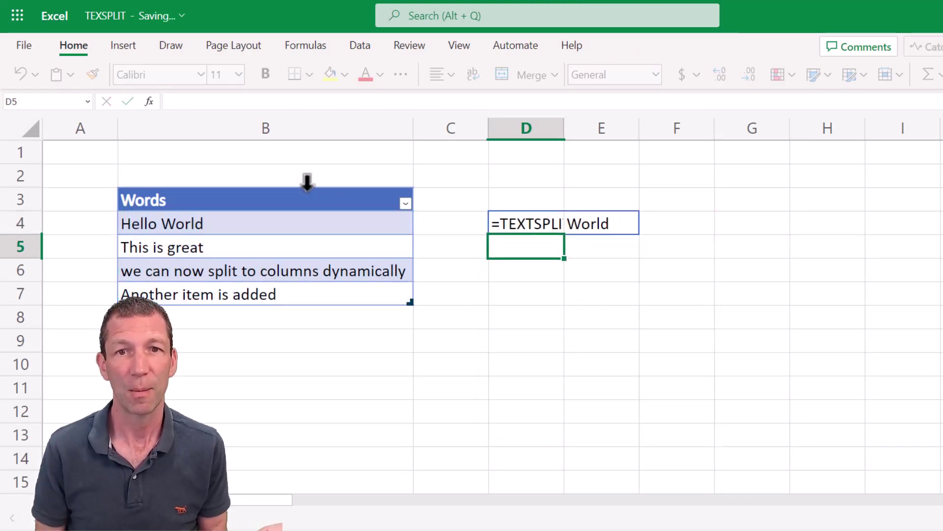
key(Up)
key(Down)
key(Down)
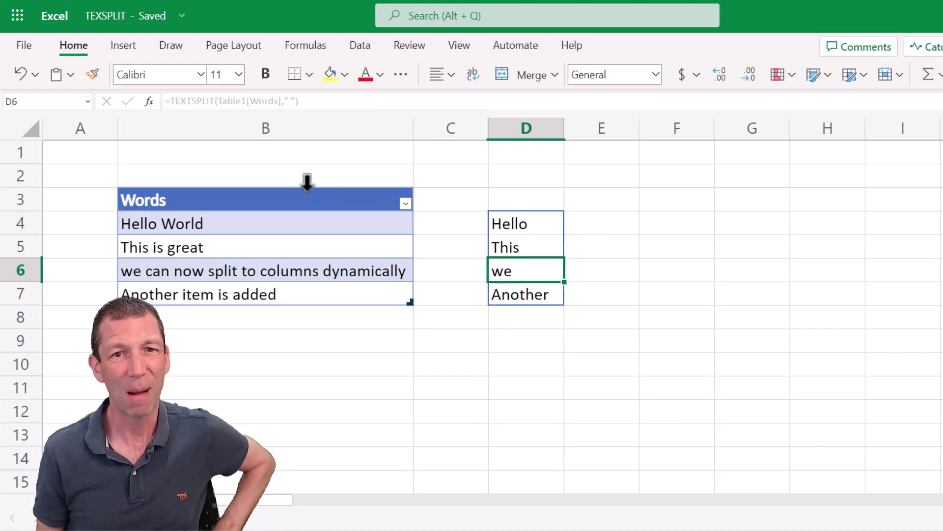
key(Down)
key(Up)
key(Up)
key(Up)
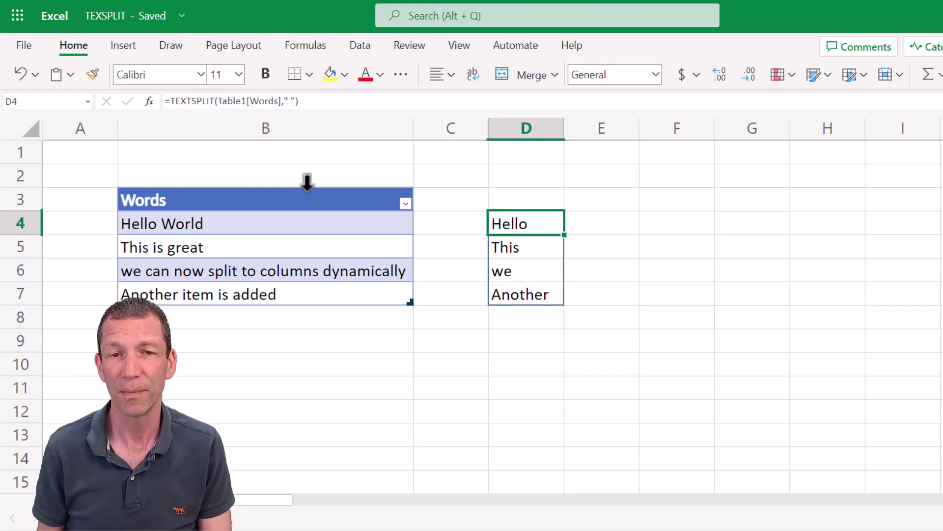
Replace D4 with =TEXTJOIN("|",TRUE,Table1[Words]), joining all four phrases with pipes
key(F2)
key(Escape)
key(Delete)
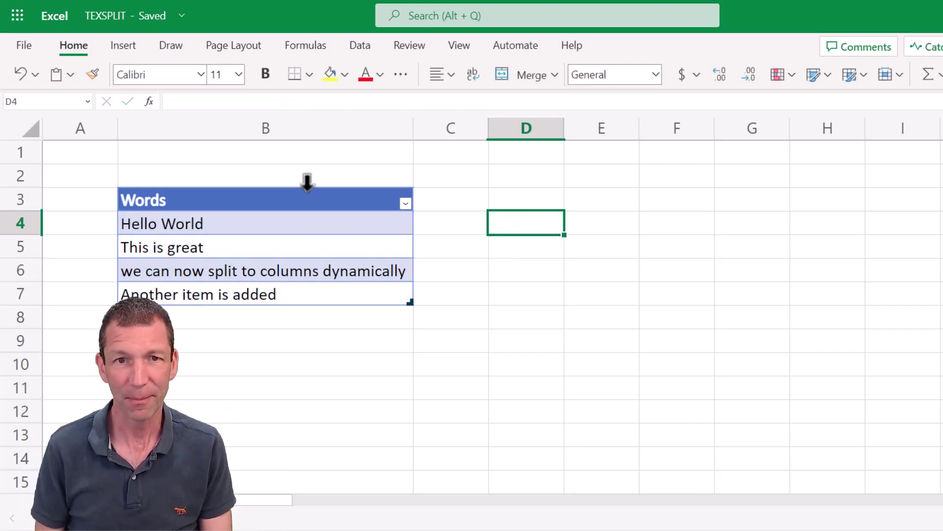
text(=te)
key(Down)
key(Down)
key(Down)
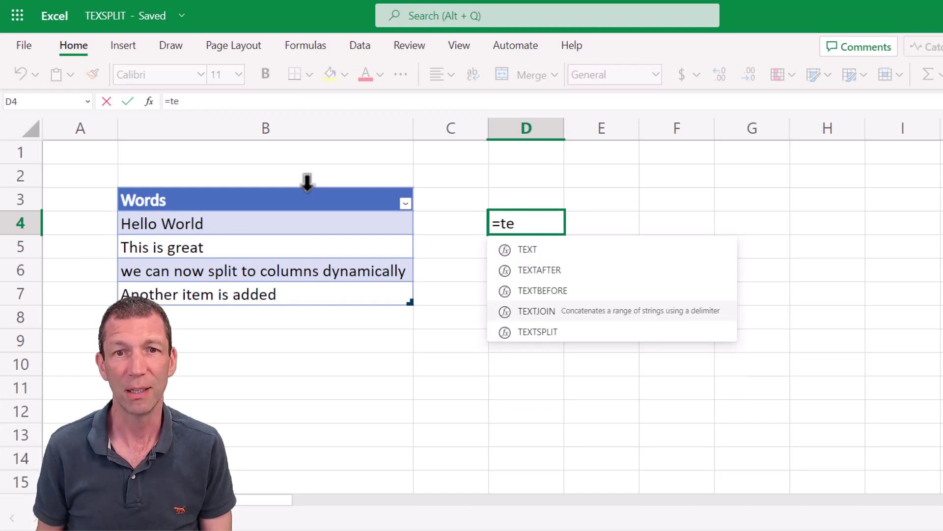
key(Tab)
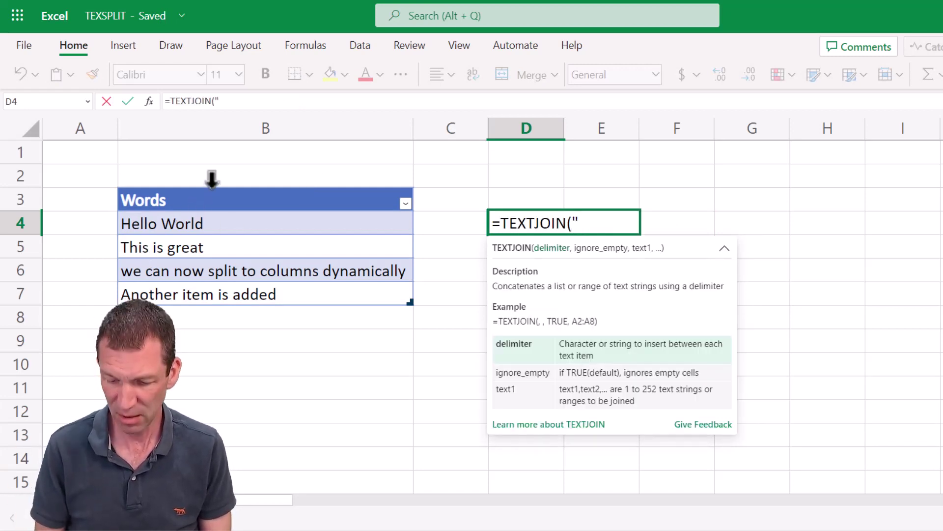
text(" |)
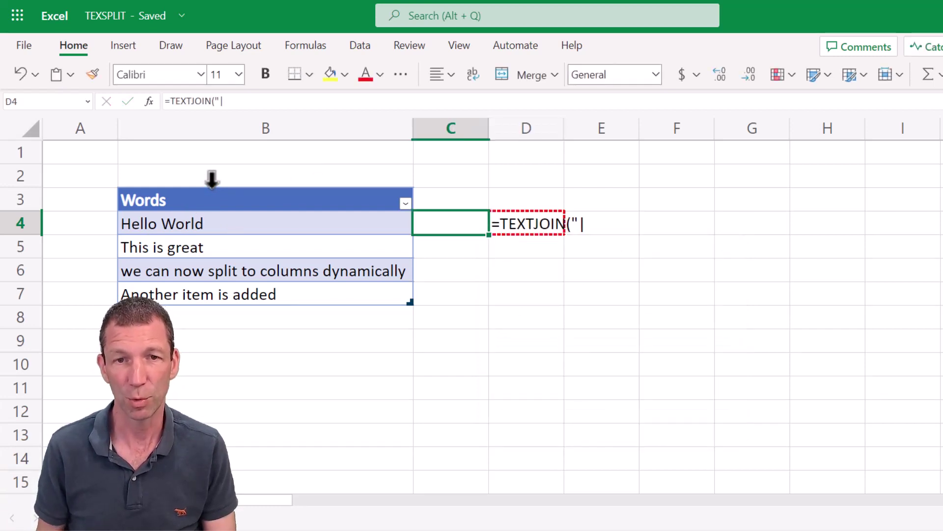
text(",)
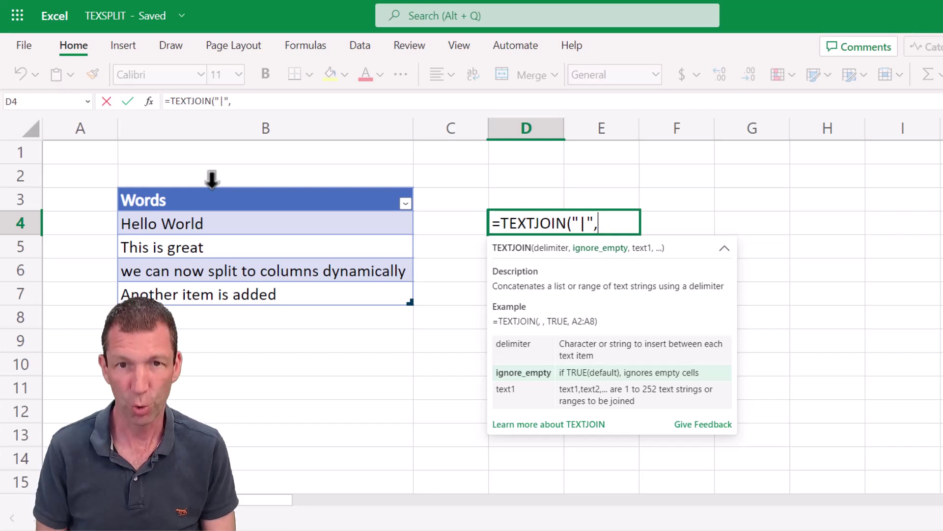
text(True)
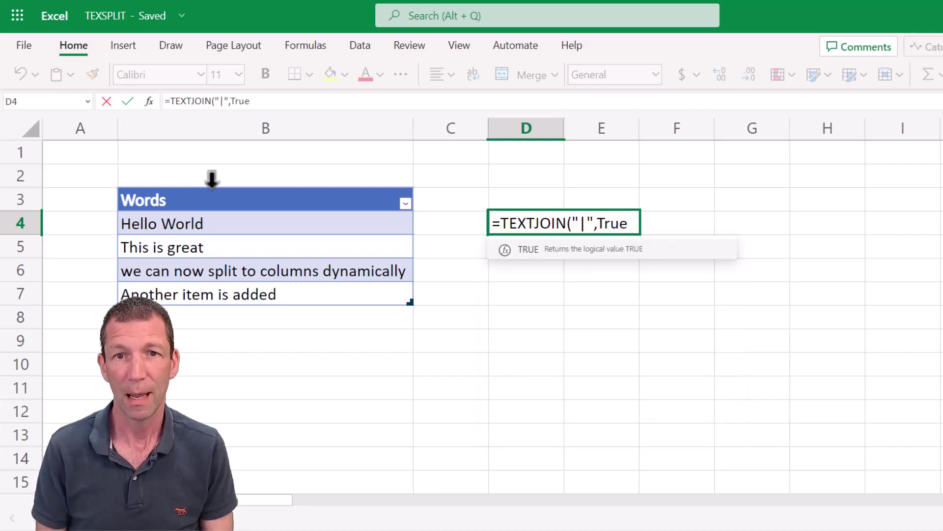
text(,)
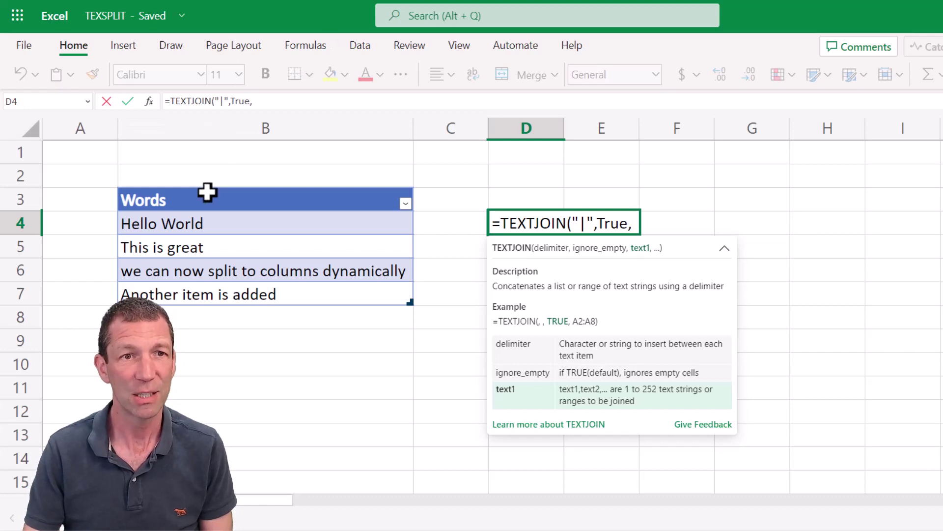
click(207, 182)
key(Return)
key(Up)
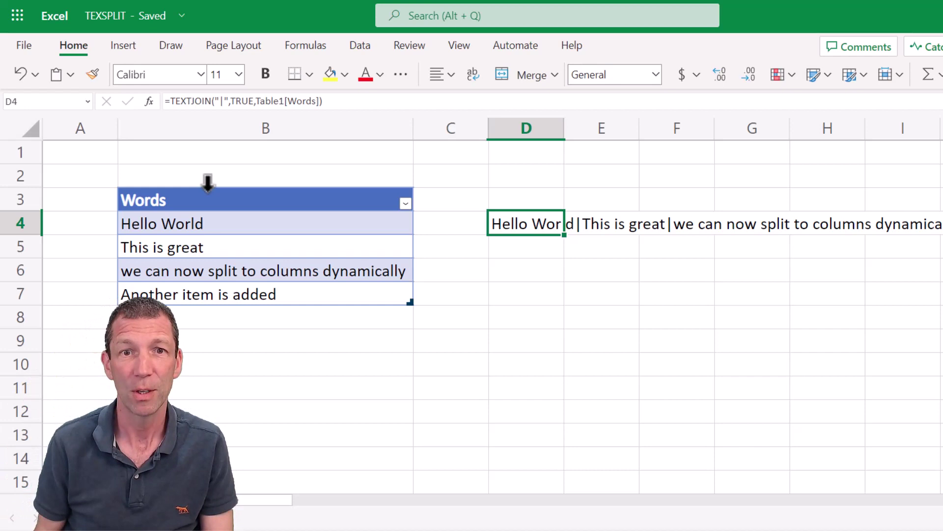
Wrap D4 as =TEXTSPLIT(TEXTJOIN(...)," ","|") so each phrase's words spill into D4:J7
key(F2)
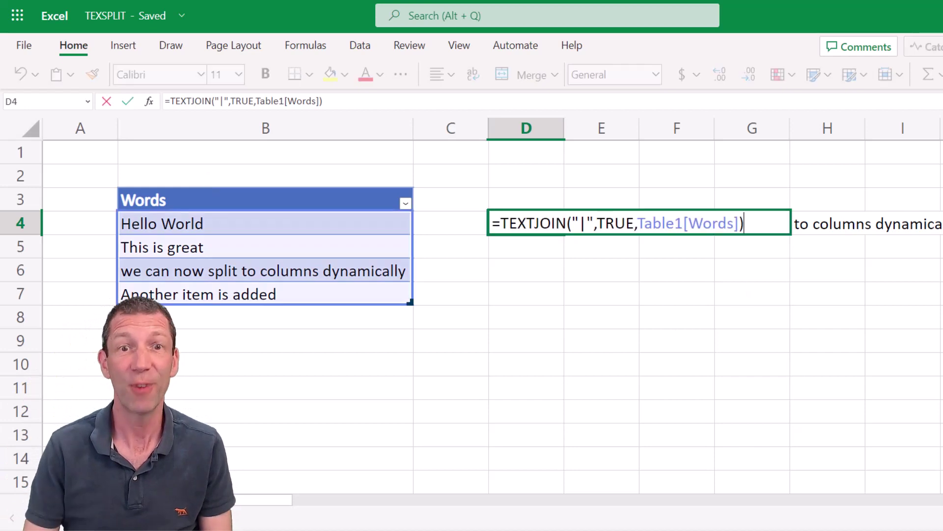
click(502, 225)
key(Left)
text(Te)
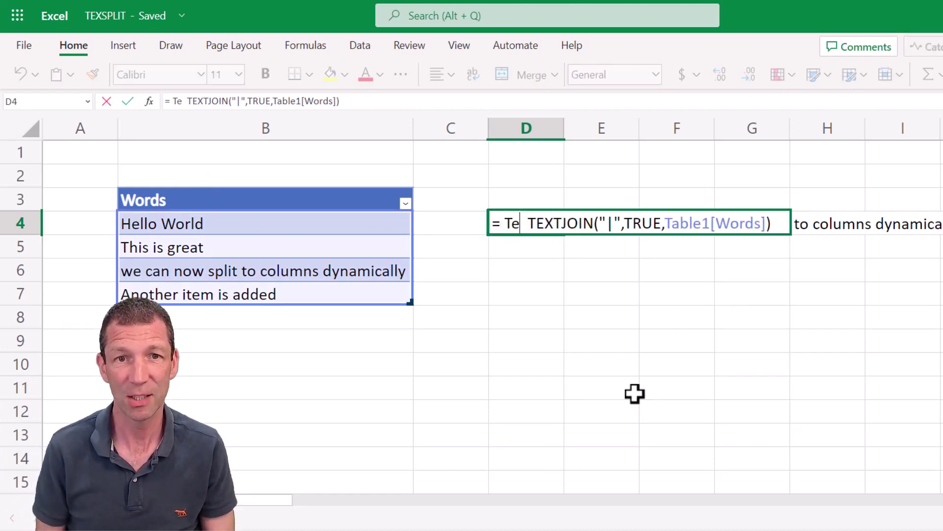
text(xtSp)
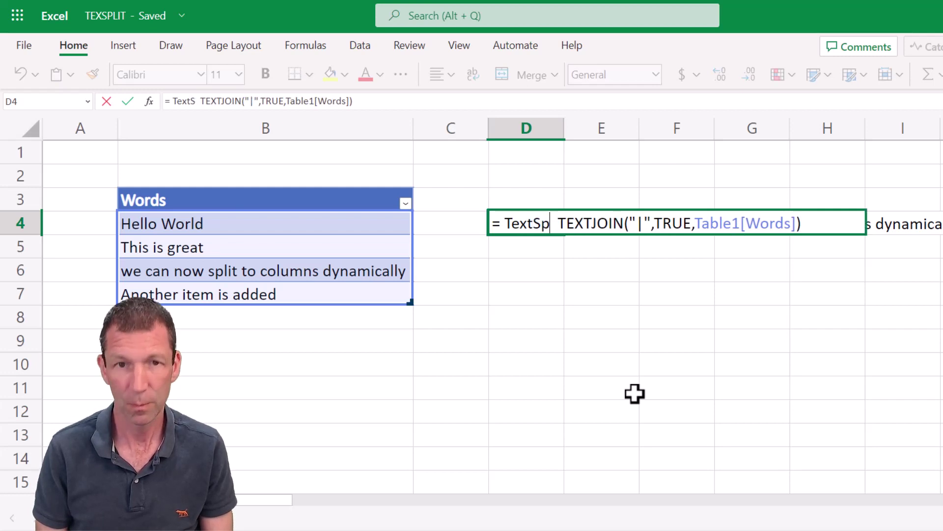
text(lit()
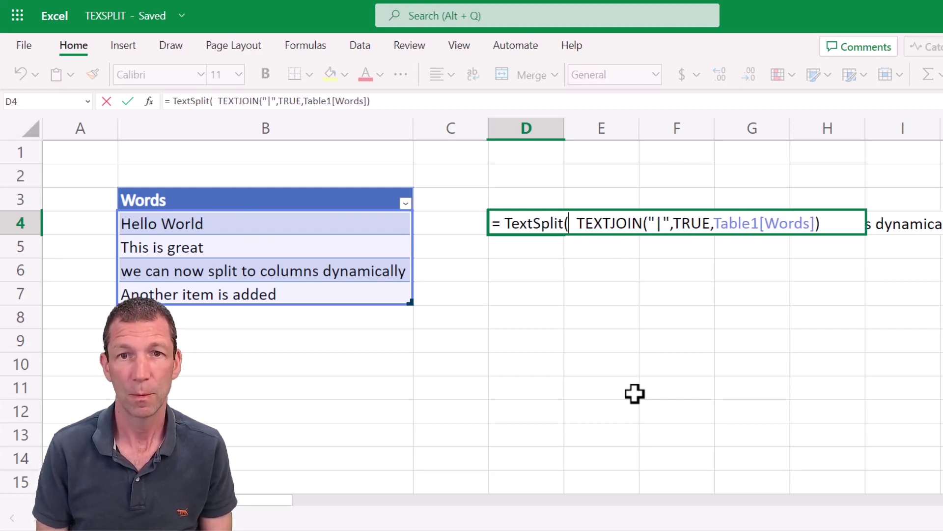
key(Right)
key(Right)
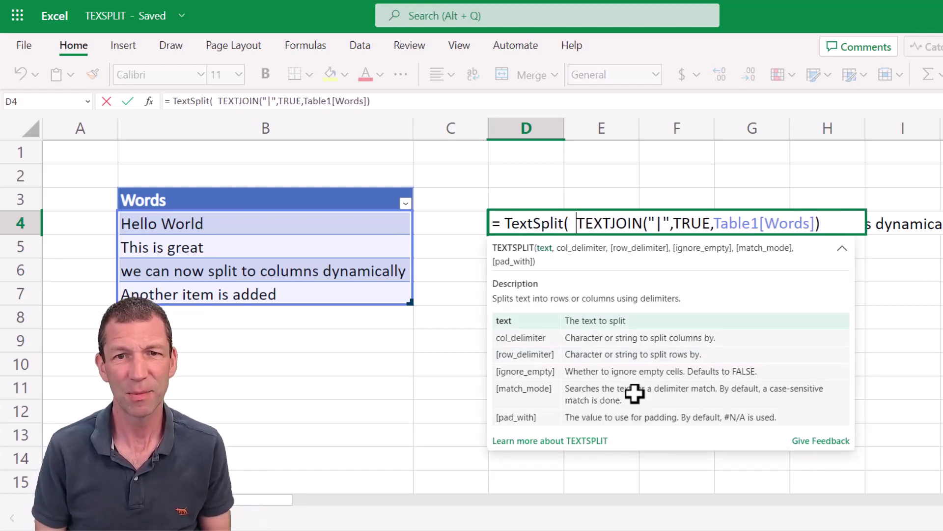
key(BackSpace)
key(Right)
key(Right)
key(Right)
key(Right)
key(Right)
key(Right)
key(Right)
key(Right)
key(Right)
key(Right)
key(Right)
key(Right)
key(Right)
key(Right)
key(Right)
key(Right)
key(Right)
key(Right)
key(Right)
key(Right)
key(Right)
key(Right)
key(Right)
key(Right)
key(Right)
key(Right)
key(Right)
key(Right)
key(Right)
key(Right)
key(Right)
key(Right)
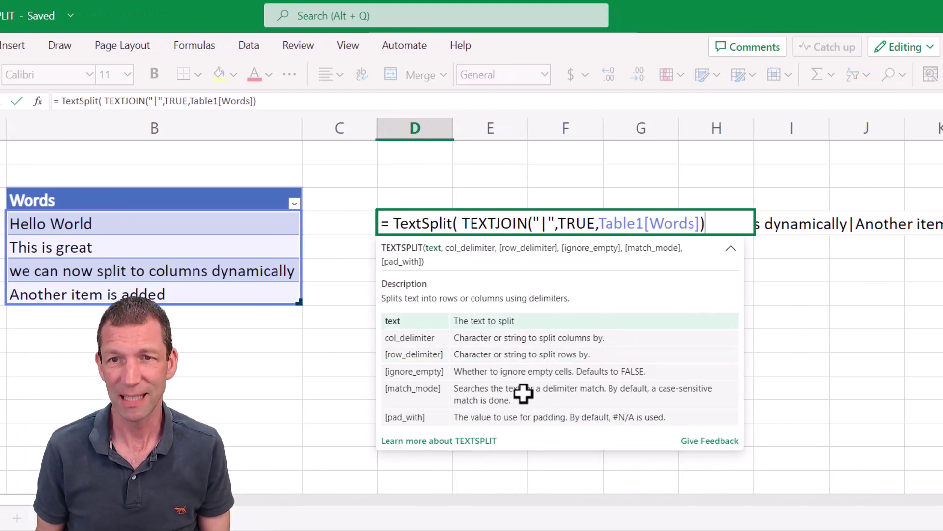
text(,)
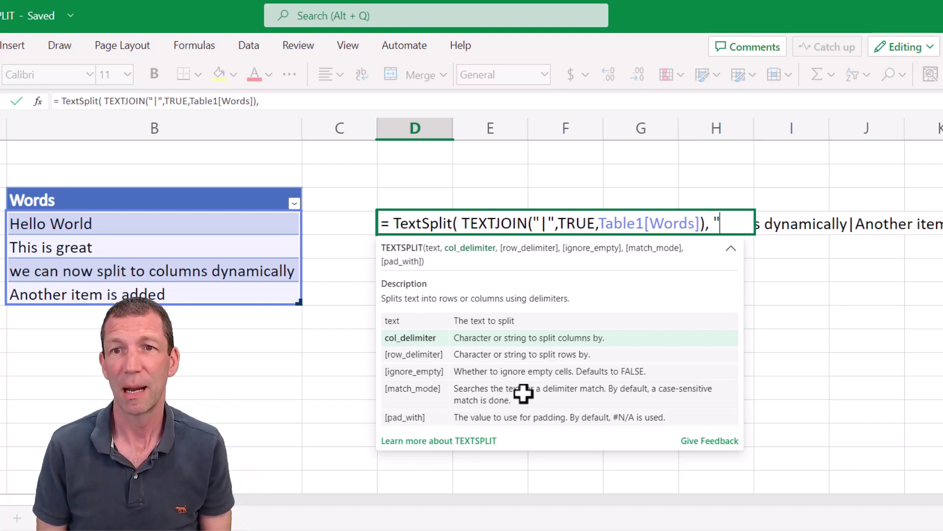
text( " ",)
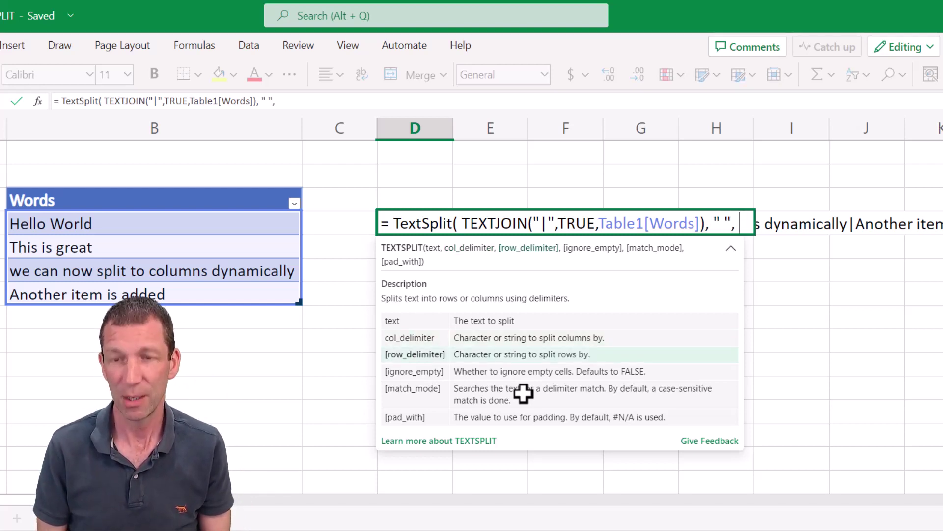
text( "|")
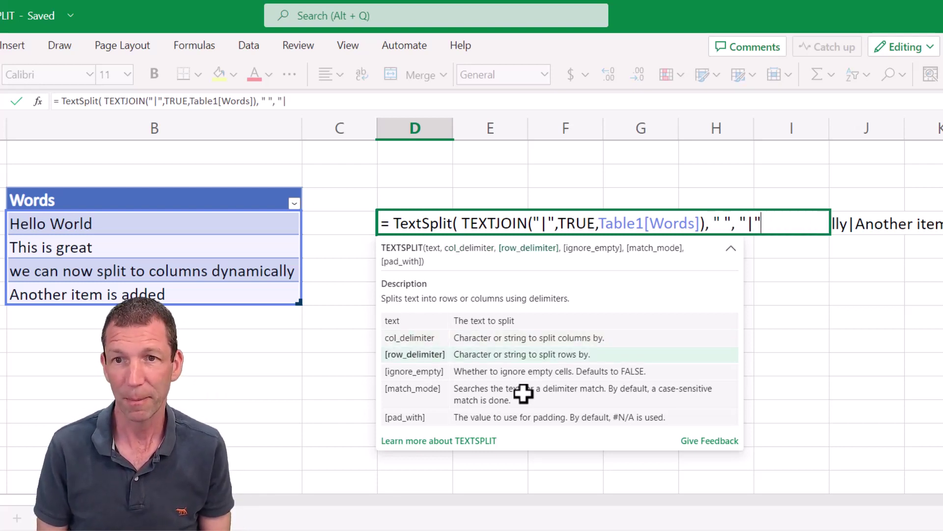
text( ))
key(Return)
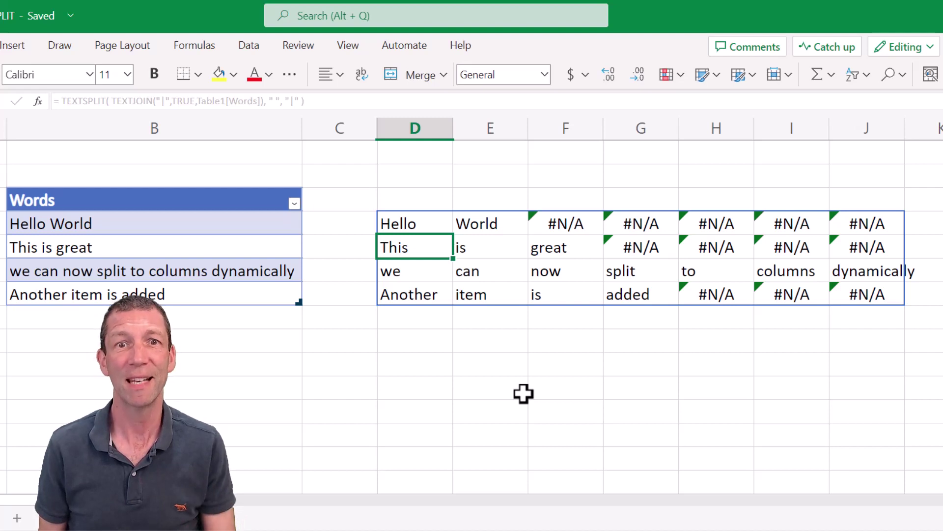
Add ,,,"" as TEXTSPLIT's pad_with argument so short rows show blanks, not #N/A
key(Up)
key(F2)
key(Left)
key(Left)
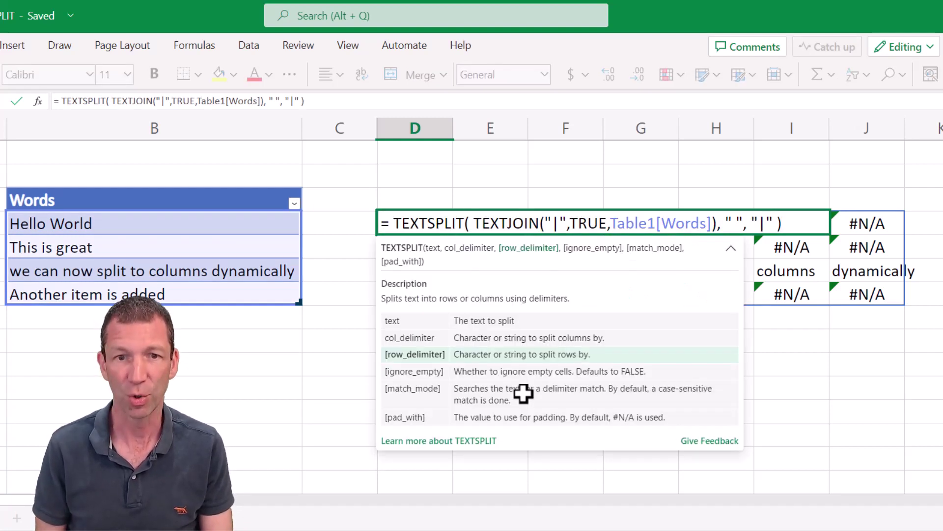
text(,)
text(,)
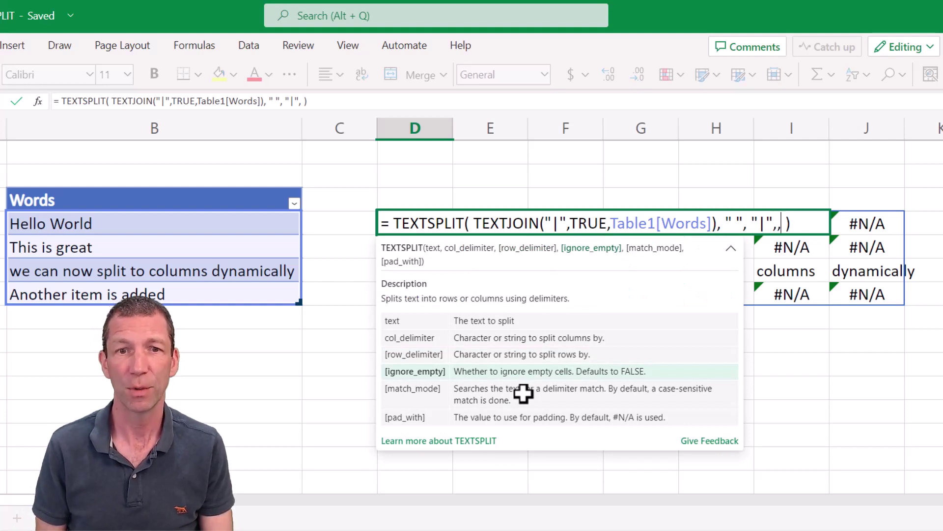
text(,)
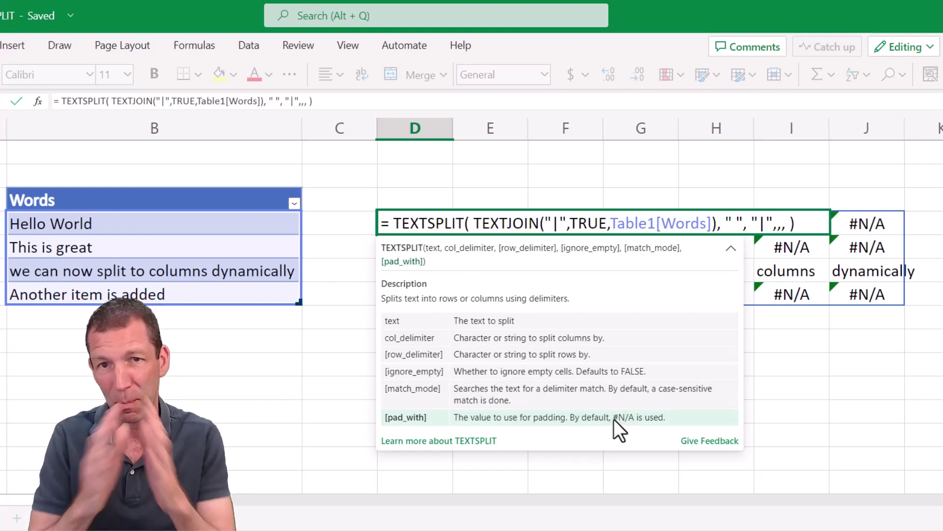
text("")
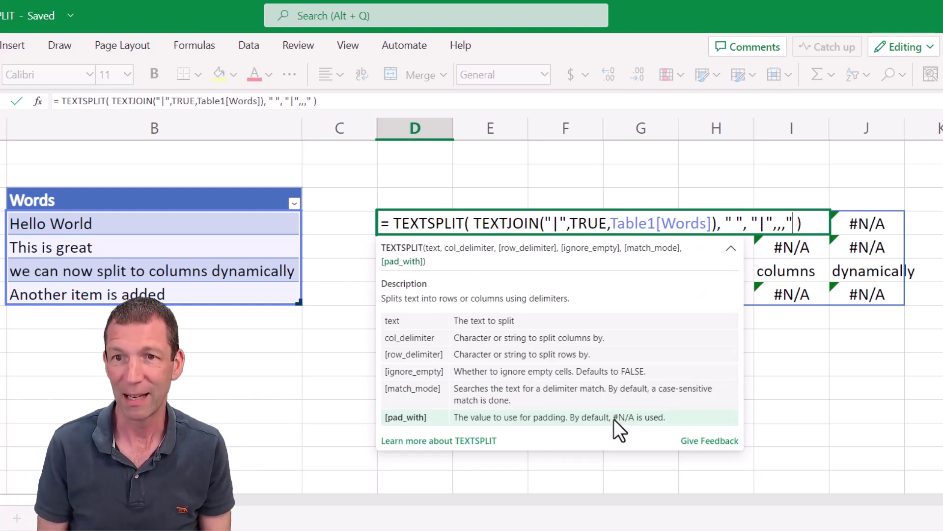
key(Return)
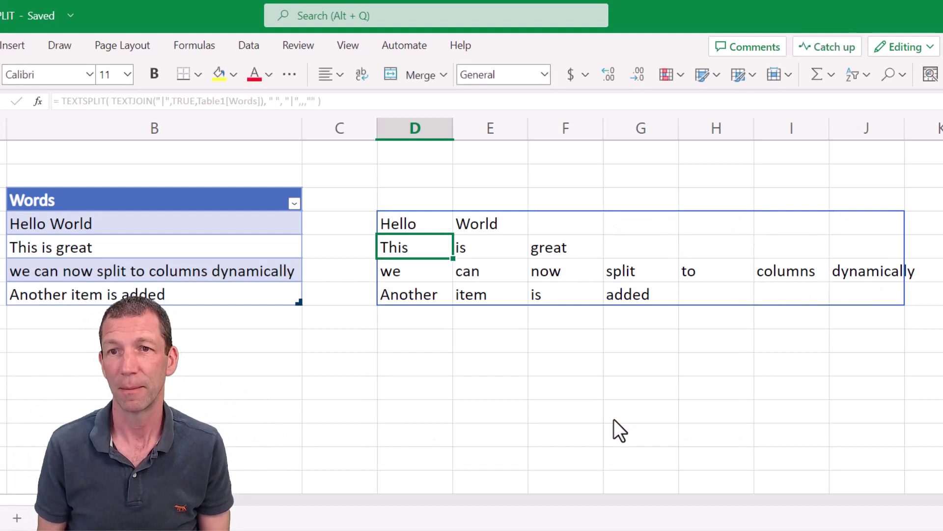
key(Up)
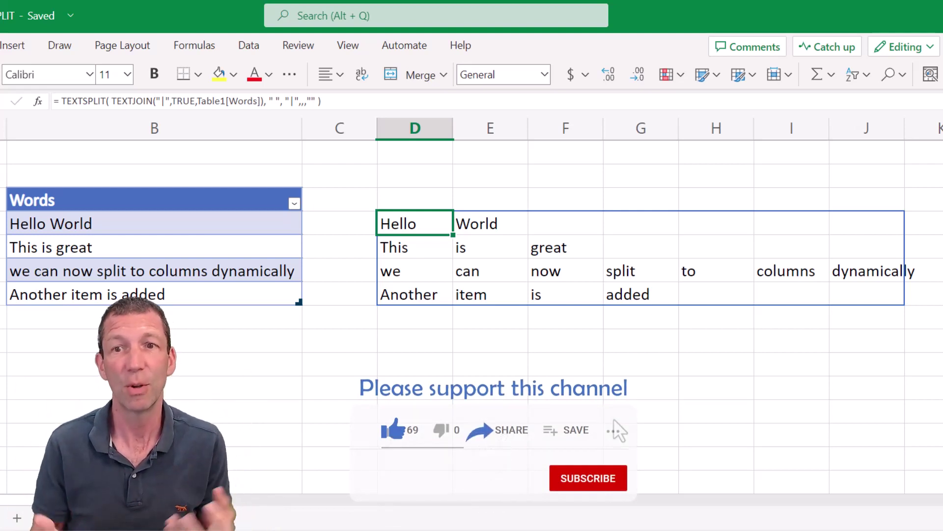
click(415, 247)
click(415, 270)
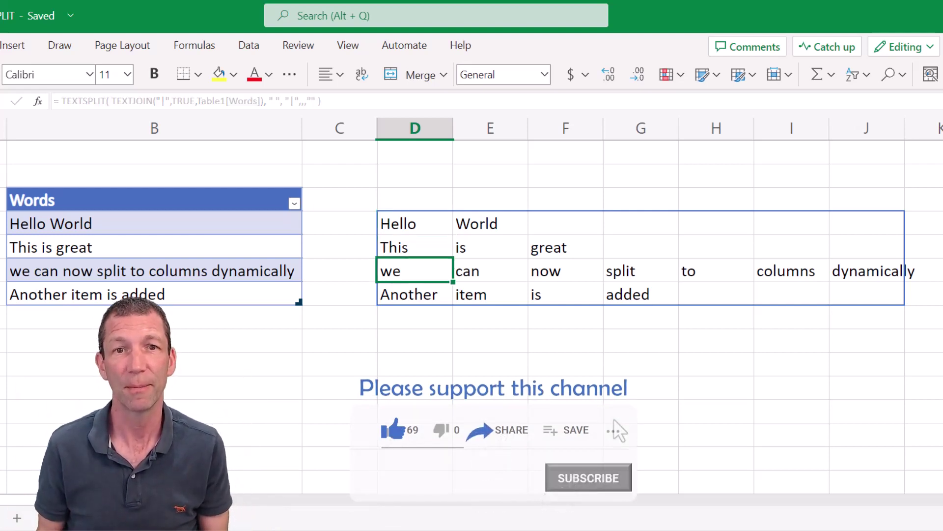